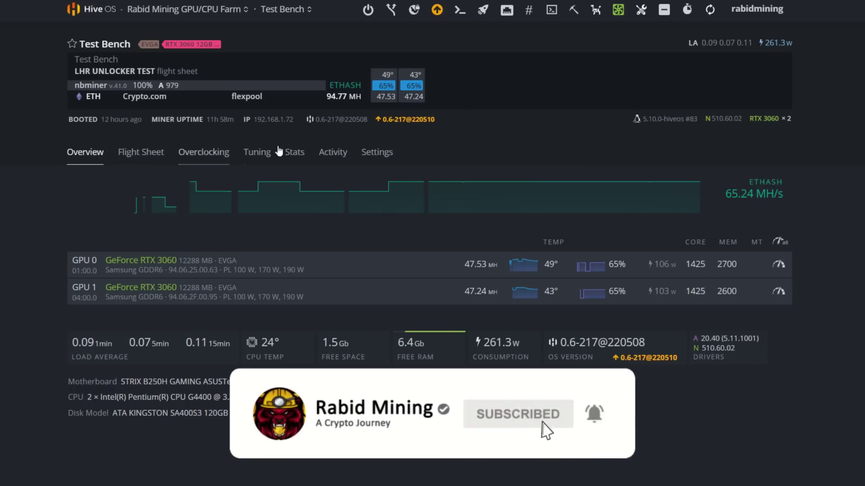
Open the rig's 0.6-217@220510 upgrade notes and highlight 'system memory' in New features.
{"action": "left_click", "coordinate": [404, 120]}
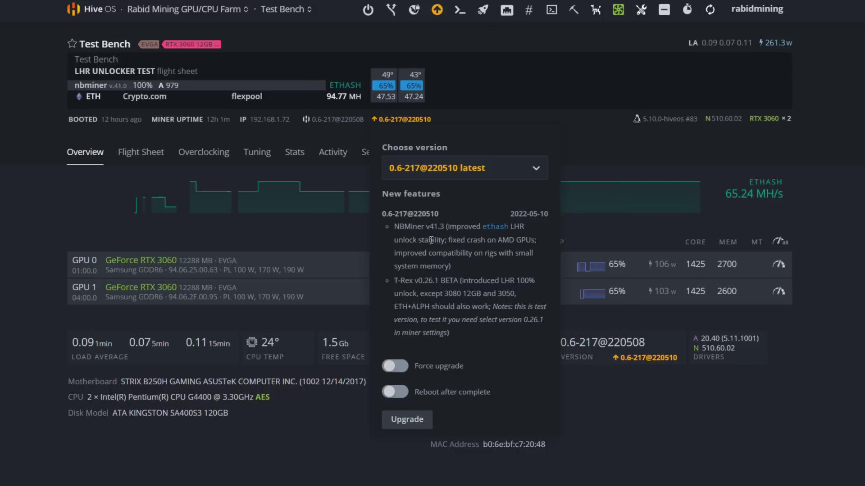
{"action": "left_click", "coordinate": [11, 261]}
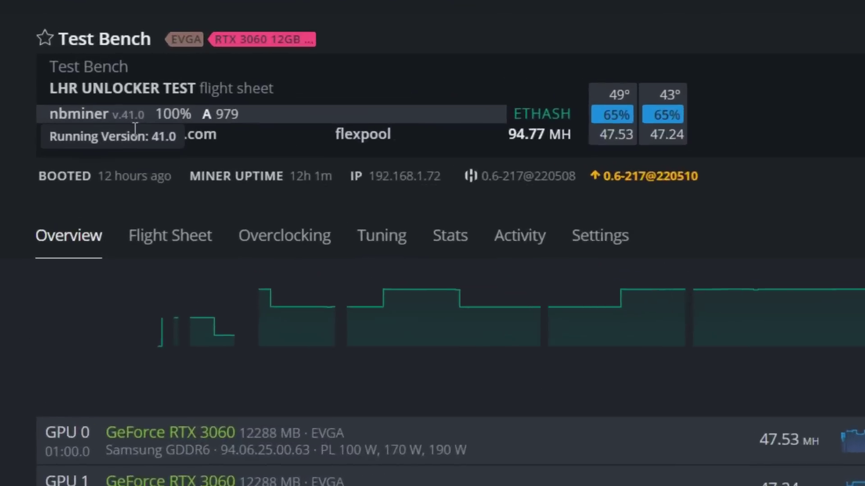
{"action": "mouse_move", "coordinate": [115, 119]}
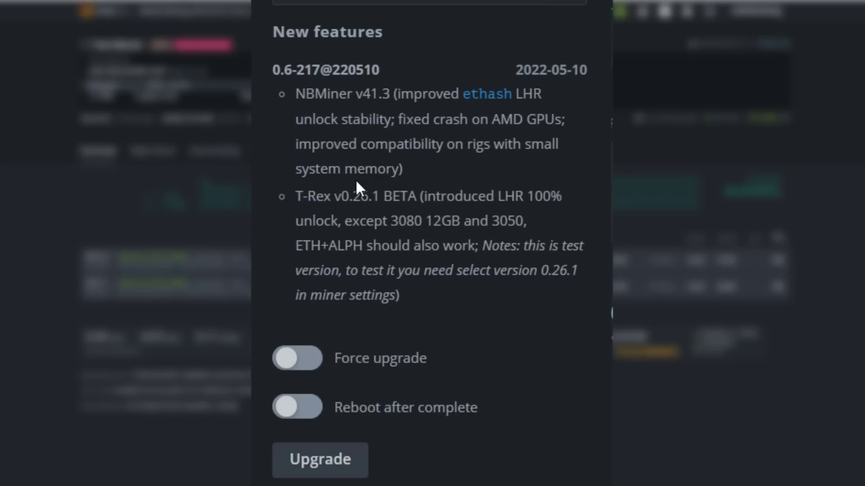
{"action": "left_click_drag", "start_coordinate": [399, 171], "coordinate": [295, 175]}
{"action": "left_click", "coordinate": [409, 172]}
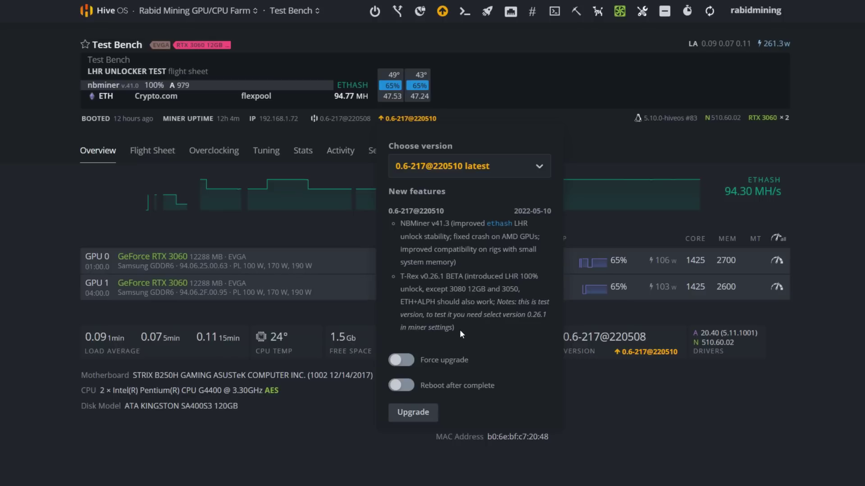
Upgrade the Test Bench rig with Force upgrade and Reboot after complete enabled.
{"action": "left_click", "coordinate": [408, 363]}
{"action": "left_click", "coordinate": [404, 386]}
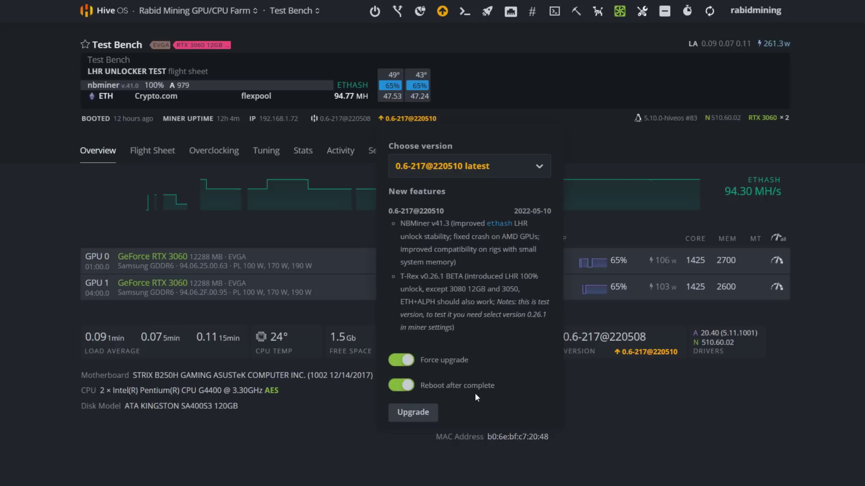
{"action": "left_click", "coordinate": [413, 413]}
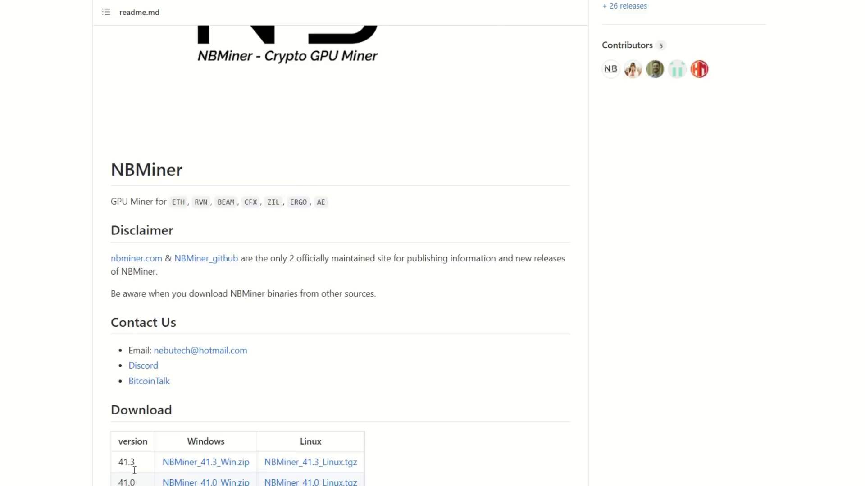
Bring up the Discord T-Rex test-releases channel, then hide Discord.
{"action": "key", "text": "alt+Tab"}
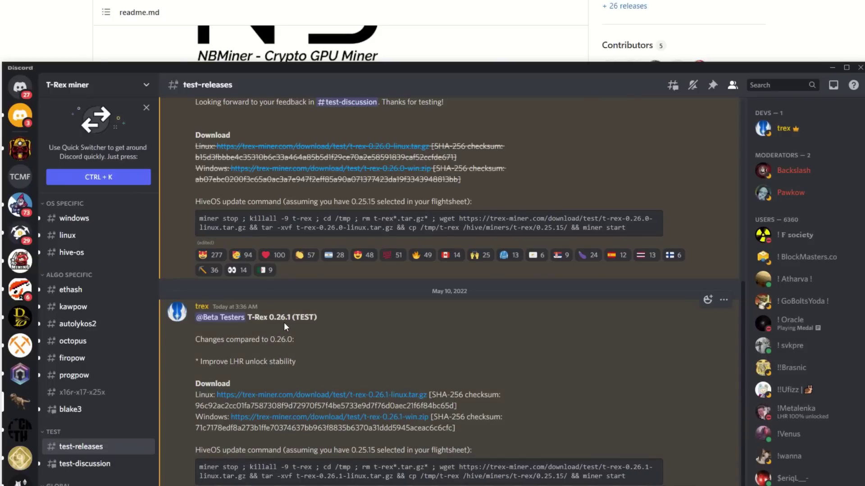
{"action": "left_click", "coordinate": [834, 68]}
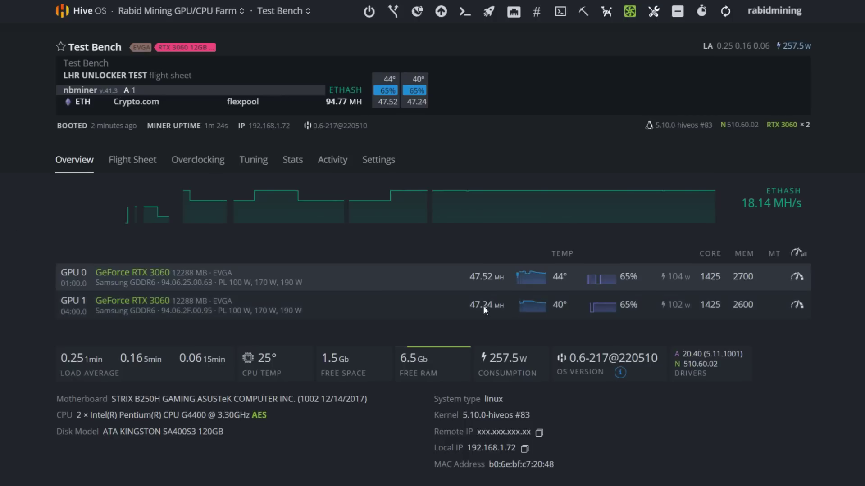
View the available OS versions in the upgrade panel and dismiss them without changes.
{"action": "left_click", "coordinate": [442, 12]}
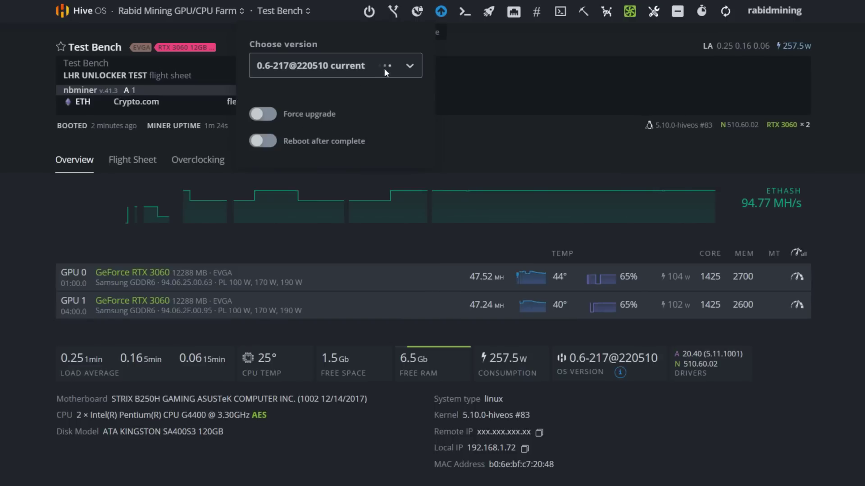
{"action": "left_click", "coordinate": [401, 66]}
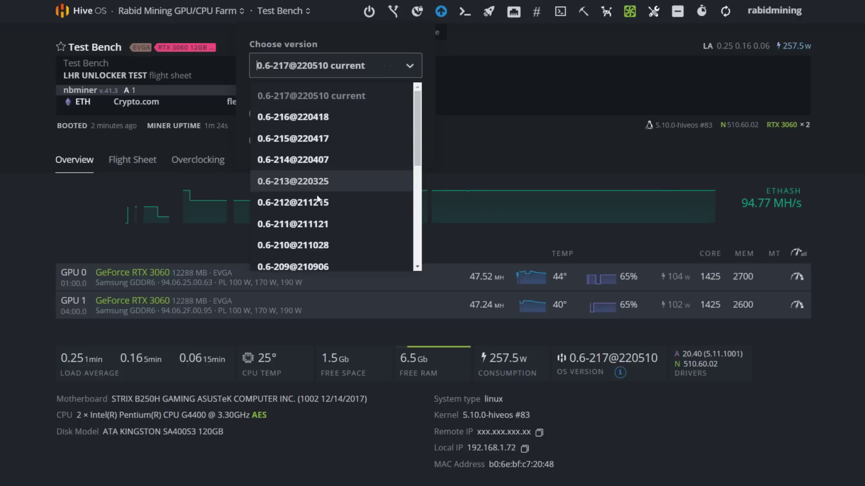
{"action": "key", "text": "Escape"}
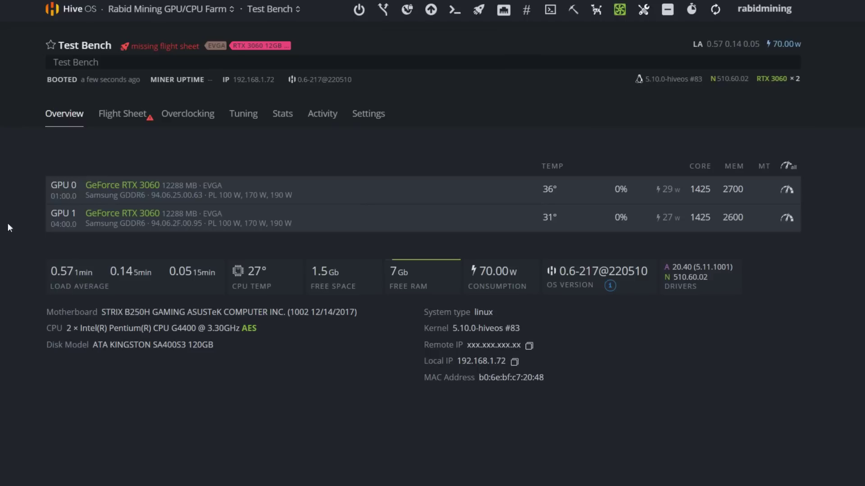
Open the LHR UNLOCKER flight sheet for editing from the rig's flight sheet list.
{"action": "left_click", "coordinate": [134, 119]}
{"action": "scroll", "coordinate": [310, 465], "scroll_direction": "down", "scroll_amount": 2}
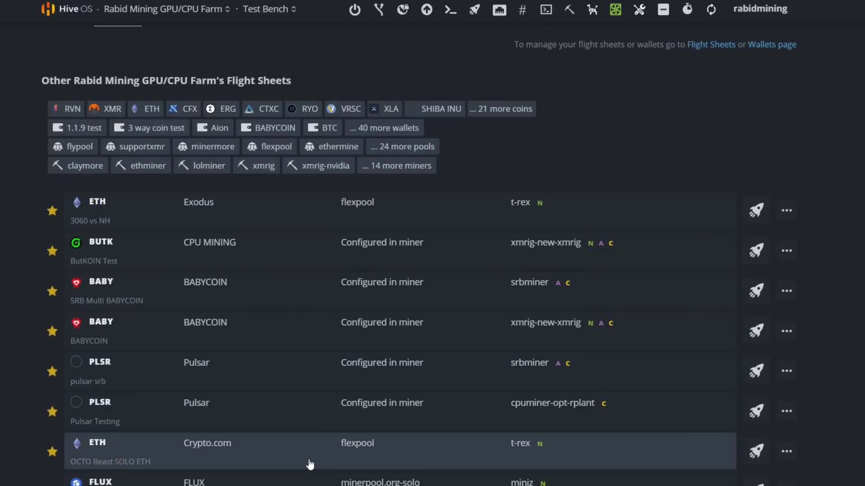
{"action": "scroll", "coordinate": [310, 465], "scroll_direction": "down", "scroll_amount": 7}
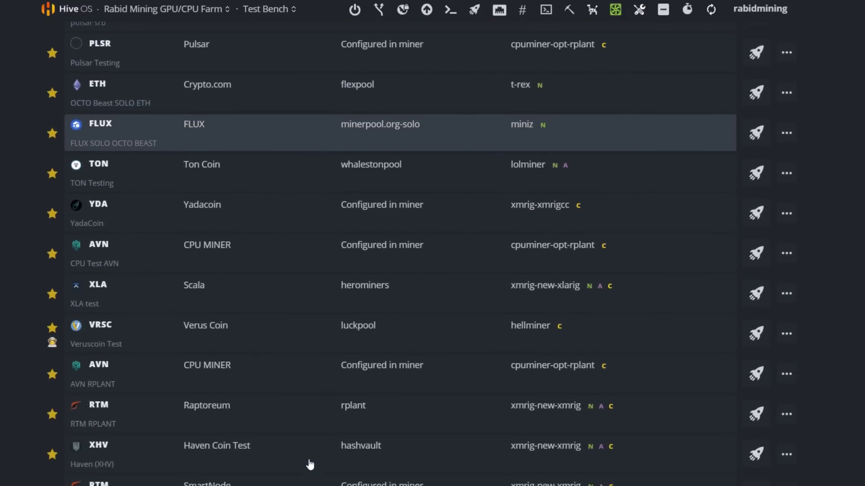
{"action": "scroll", "coordinate": [310, 464], "scroll_direction": "down", "scroll_amount": 9}
{"action": "scroll", "coordinate": [294, 332], "scroll_direction": "down", "scroll_amount": 2}
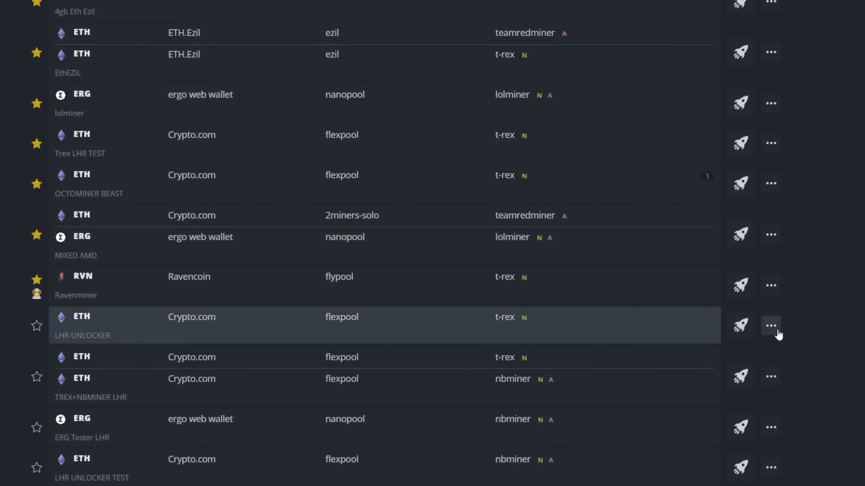
{"action": "left_click", "coordinate": [777, 334]}
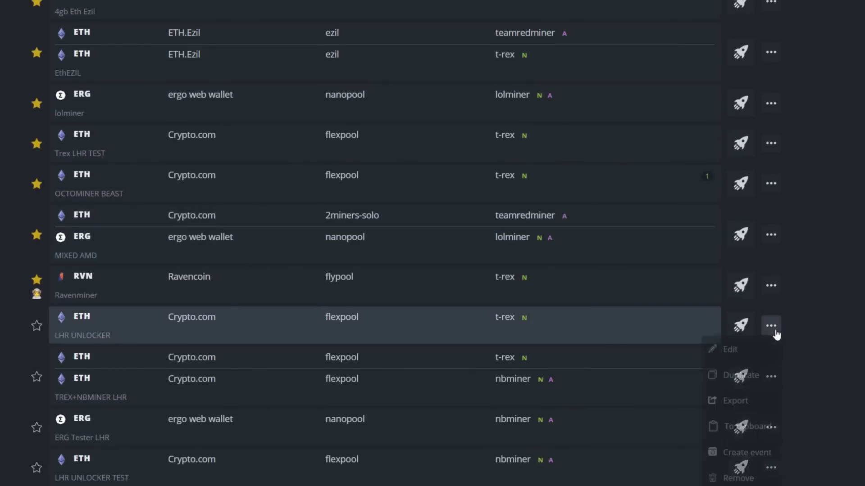
{"action": "left_click", "coordinate": [750, 350]}
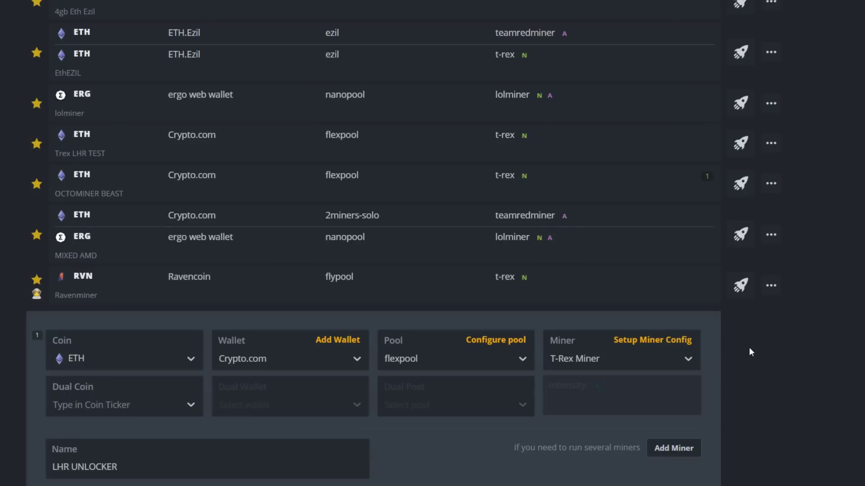
Check the T-Rex Miner versions, leave 'The latest', and cancel the miner config.
{"action": "left_click", "coordinate": [663, 341]}
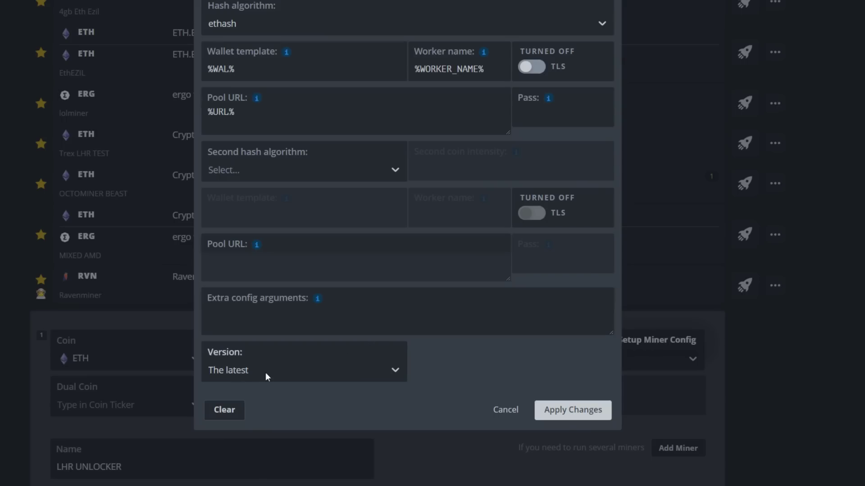
{"action": "left_click", "coordinate": [386, 372]}
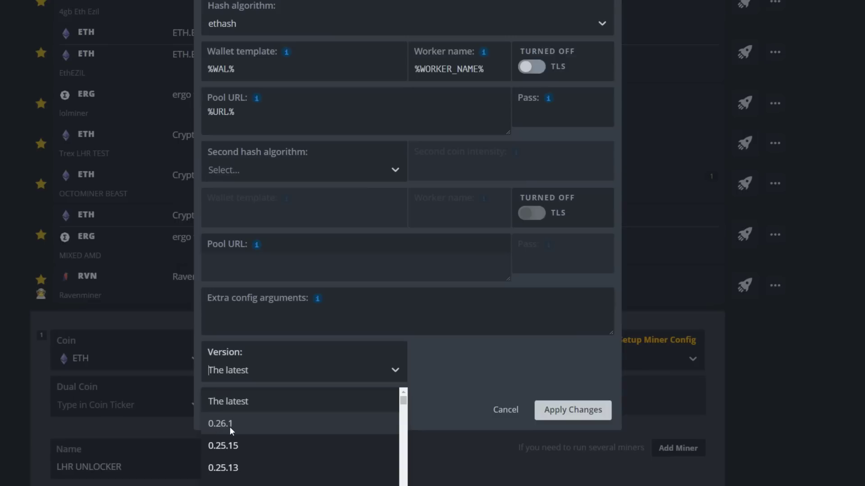
{"action": "left_click", "coordinate": [239, 405]}
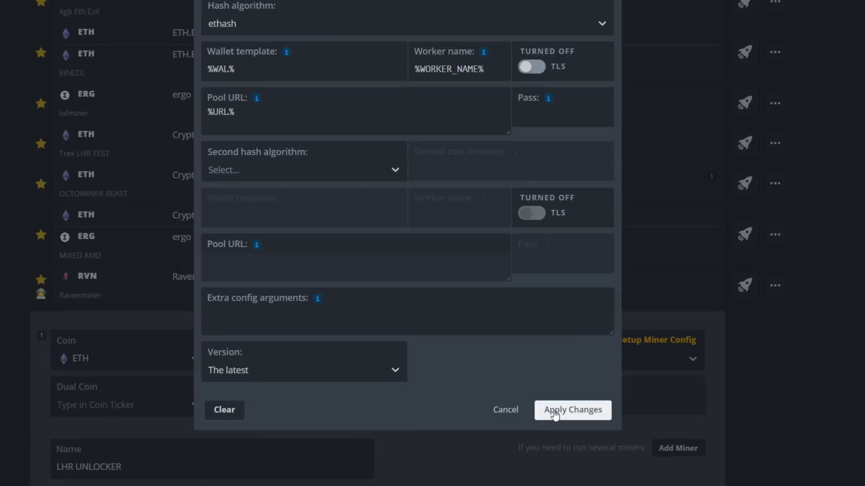
{"action": "left_click", "coordinate": [512, 411]}
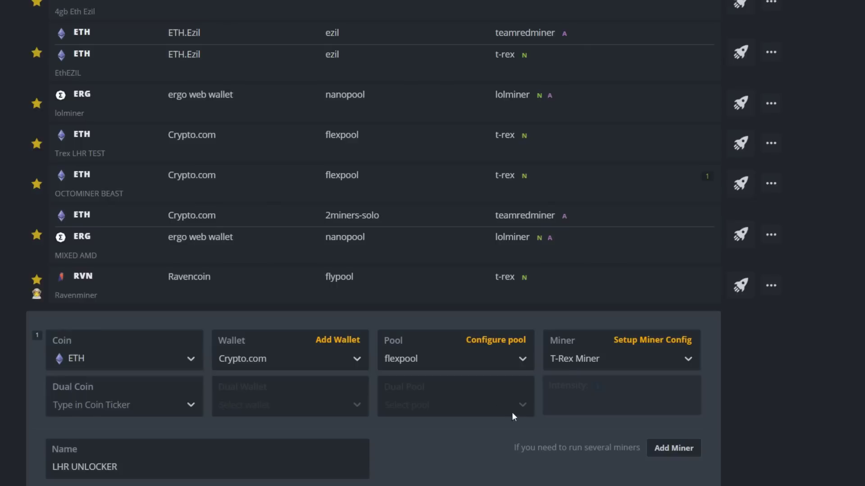
{"action": "scroll", "coordinate": [406, 252], "scroll_direction": "up", "scroll_amount": 15}
Apply the Trex LHR TEST flight sheet to the Test Bench rig.
{"action": "left_click", "coordinate": [184, 10]}
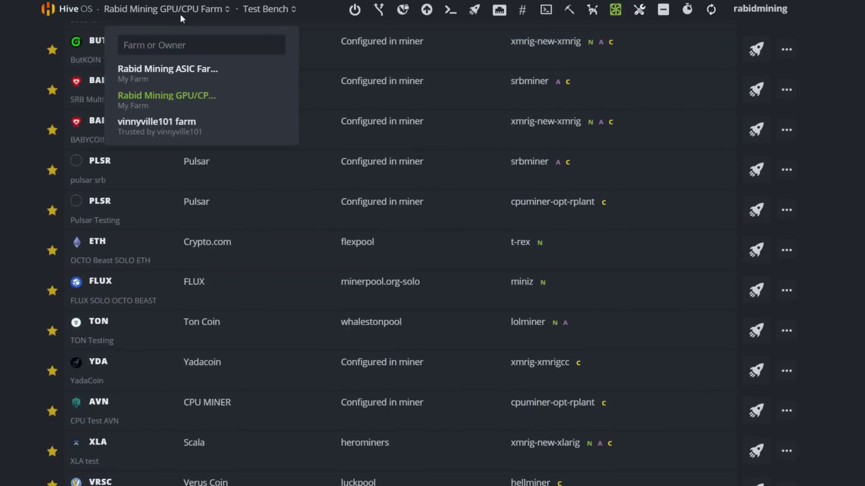
{"action": "left_click", "coordinate": [166, 96]}
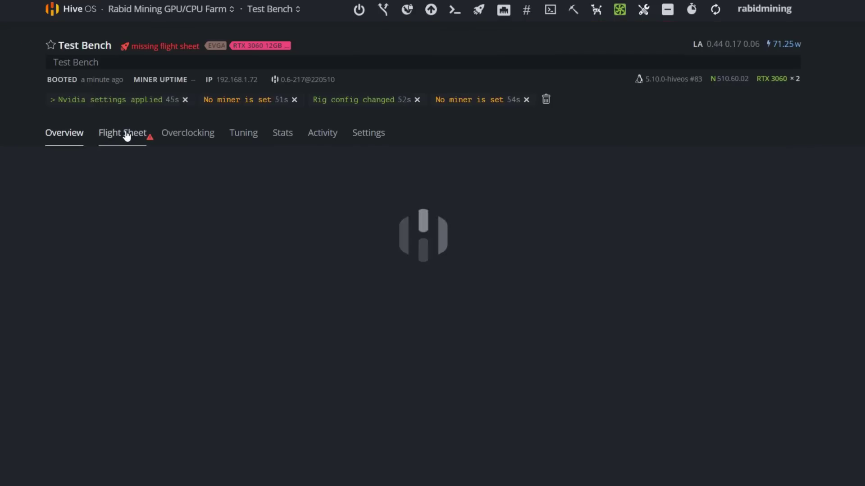
{"action": "left_click", "coordinate": [125, 135]}
{"action": "scroll", "coordinate": [273, 419], "scroll_direction": "down", "scroll_amount": 15}
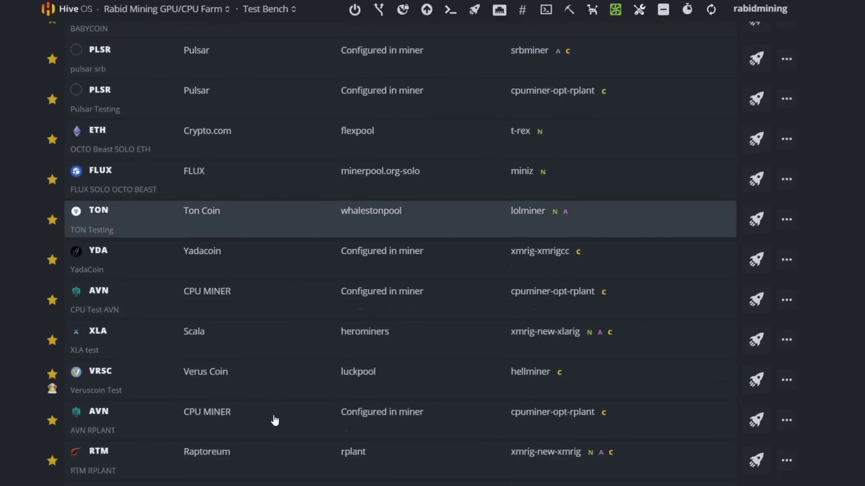
{"action": "scroll", "coordinate": [273, 418], "scroll_direction": "down", "scroll_amount": 3}
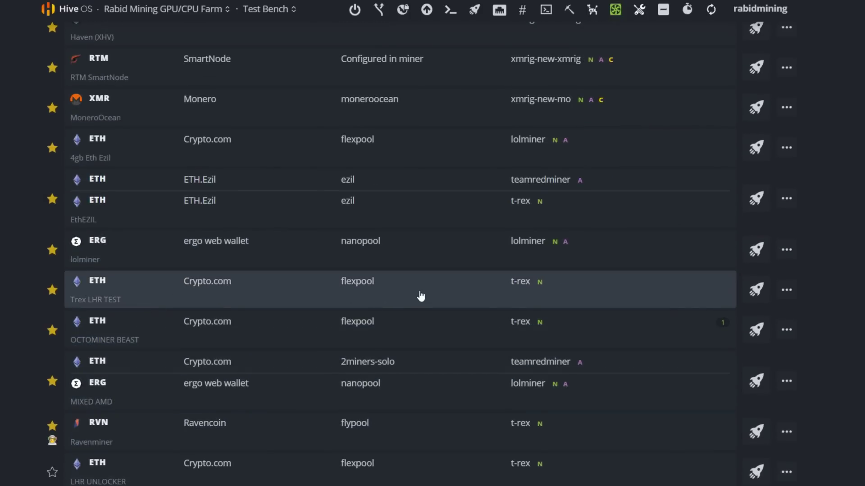
{"action": "left_click", "coordinate": [759, 295]}
Clear the rig's notification messages and return to its overview.
{"action": "scroll", "coordinate": [350, 324], "scroll_direction": "up", "scroll_amount": 5}
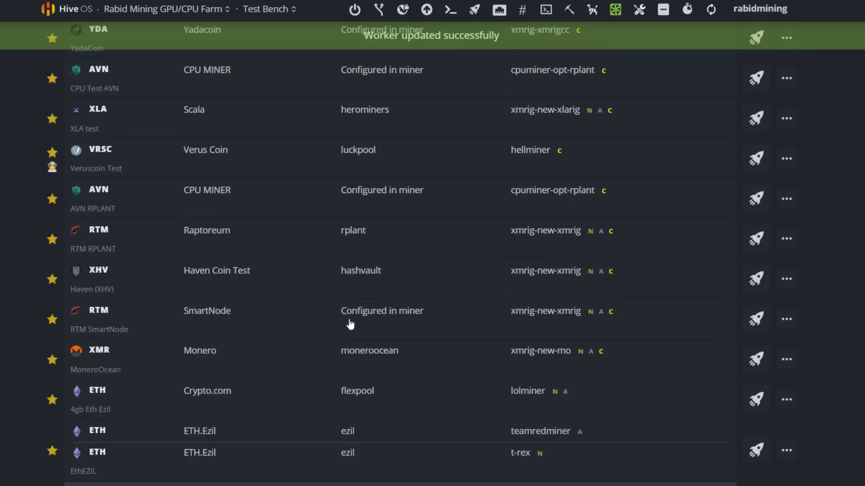
{"action": "scroll", "coordinate": [350, 323], "scroll_direction": "up", "scroll_amount": 10}
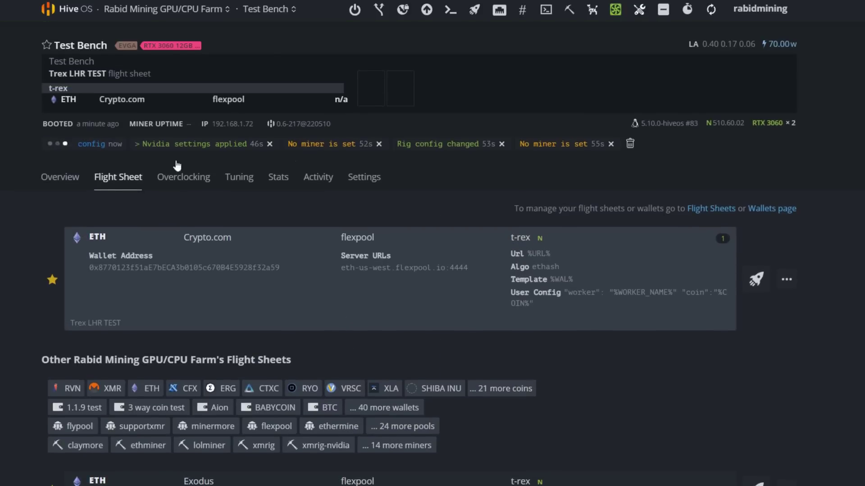
{"action": "left_click", "coordinate": [630, 143]}
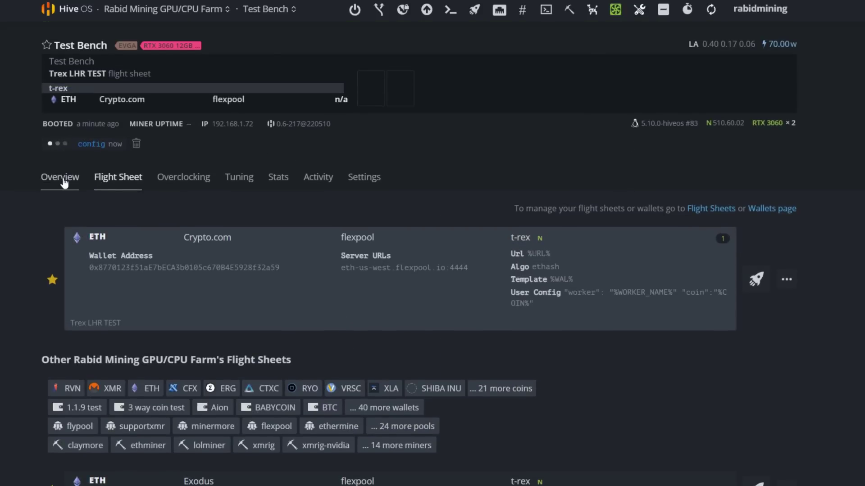
{"action": "left_click", "coordinate": [64, 180]}
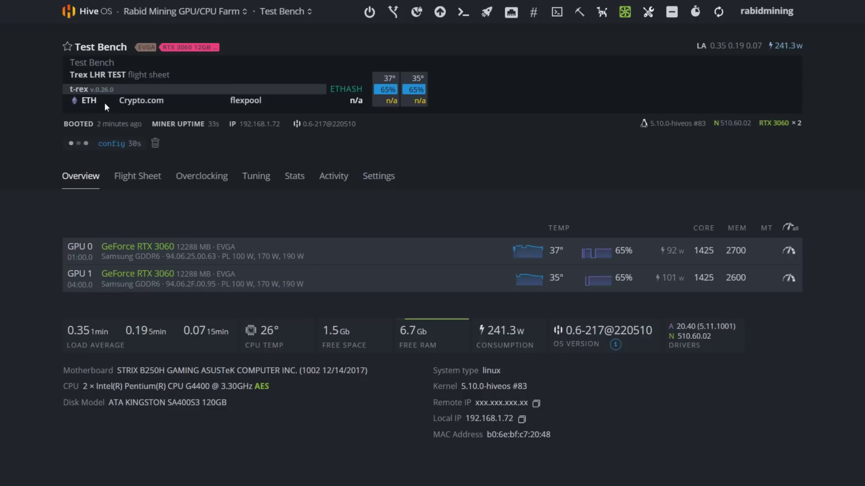
Open the T-Rex miner config of the Trex LHR TEST flight sheet for editing.
{"action": "left_click", "coordinate": [143, 182]}
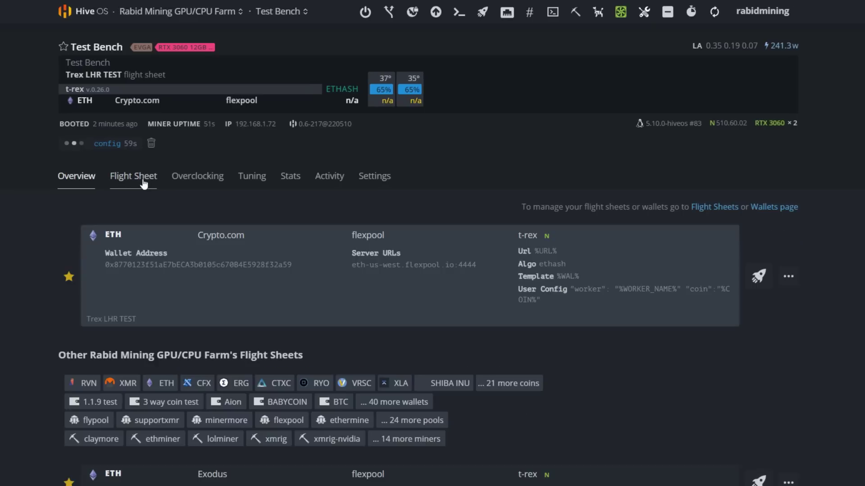
{"action": "left_click", "coordinate": [789, 277]}
{"action": "left_click", "coordinate": [726, 301]}
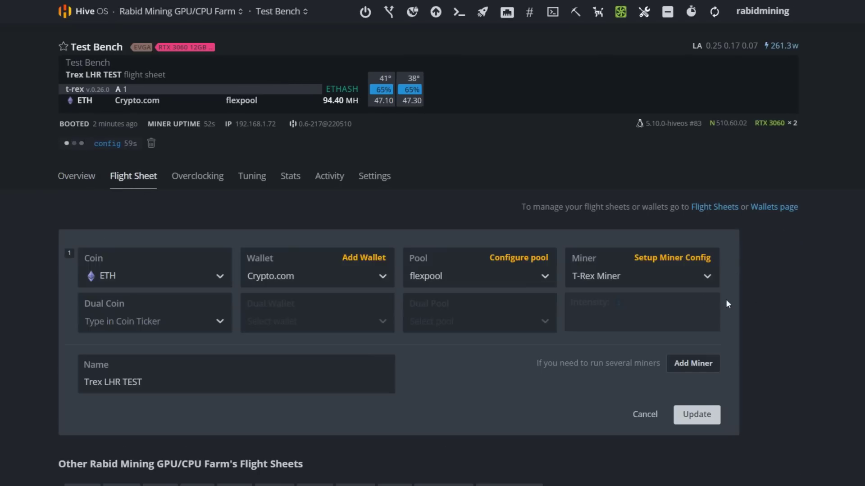
{"action": "left_click", "coordinate": [672, 258]}
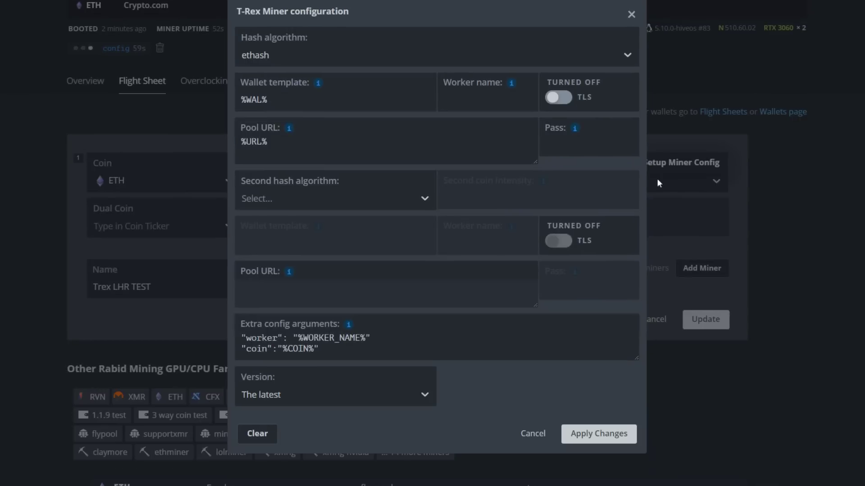
Set T-Rex version 0.26.1, save the flight sheet, and update all workers.
{"action": "left_click", "coordinate": [307, 394]}
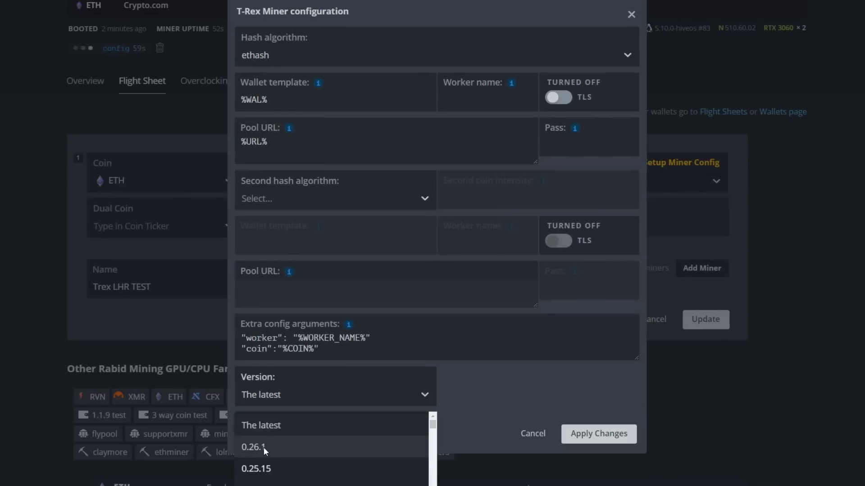
{"action": "left_click", "coordinate": [263, 447]}
{"action": "left_click", "coordinate": [594, 435]}
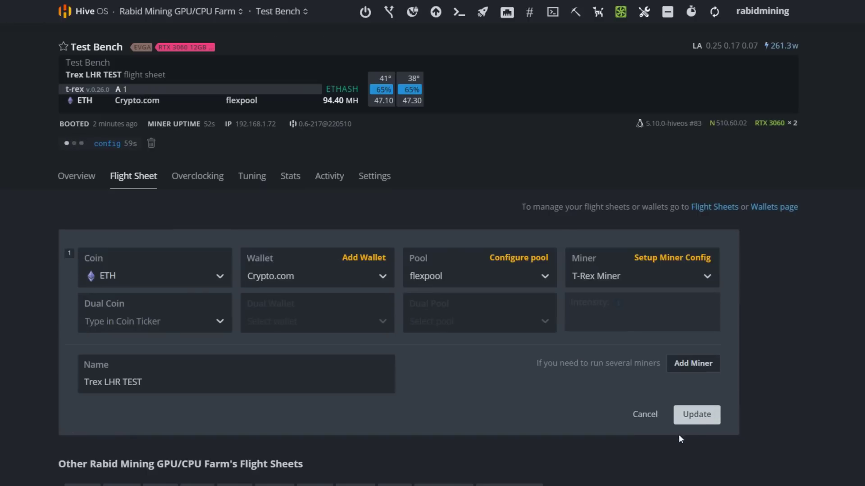
{"action": "left_click", "coordinate": [693, 414]}
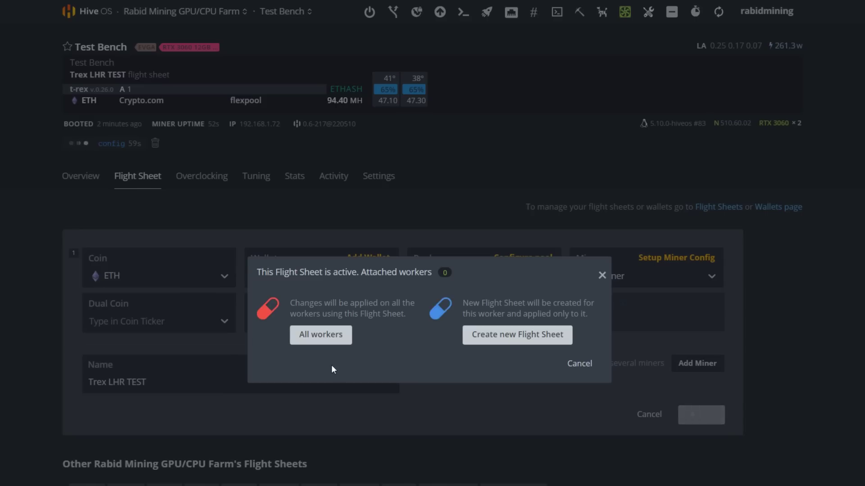
{"action": "left_click", "coordinate": [320, 336]}
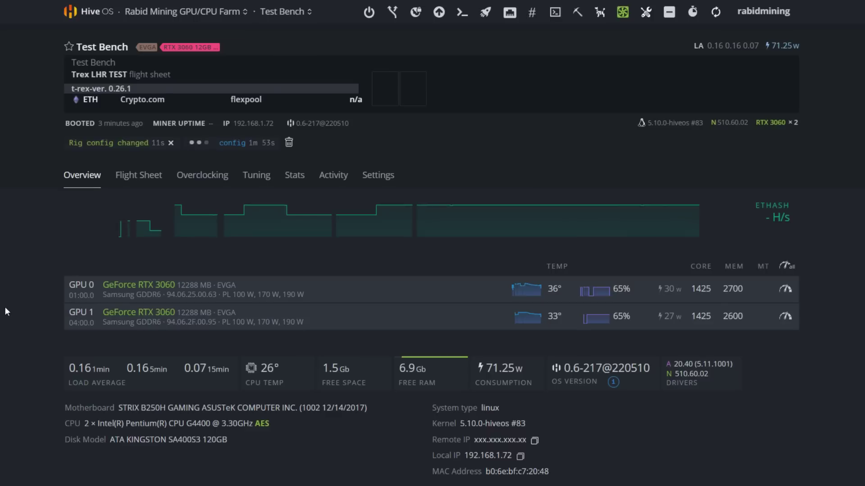
Let T-Rex 0.26.1 start, then refresh the dashboard to show about 94.79 MH/s.
{"action": "mouse_move", "coordinate": [117, 110]}
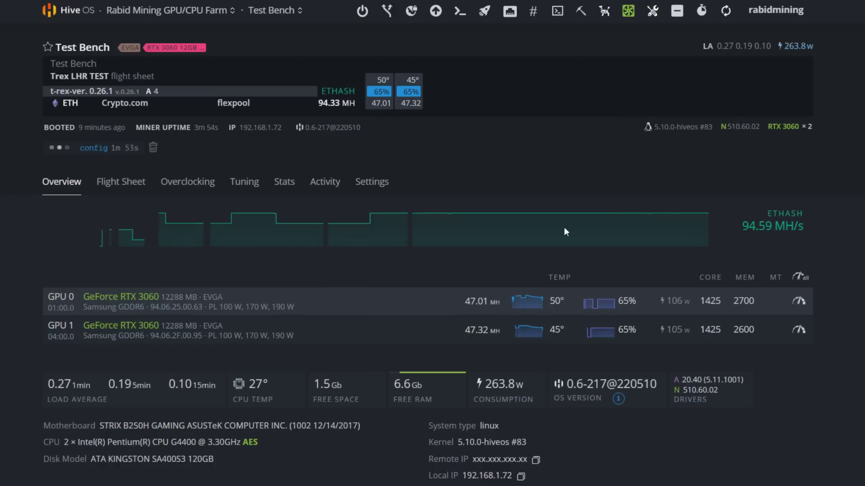
{"action": "left_click", "coordinate": [729, 13]}
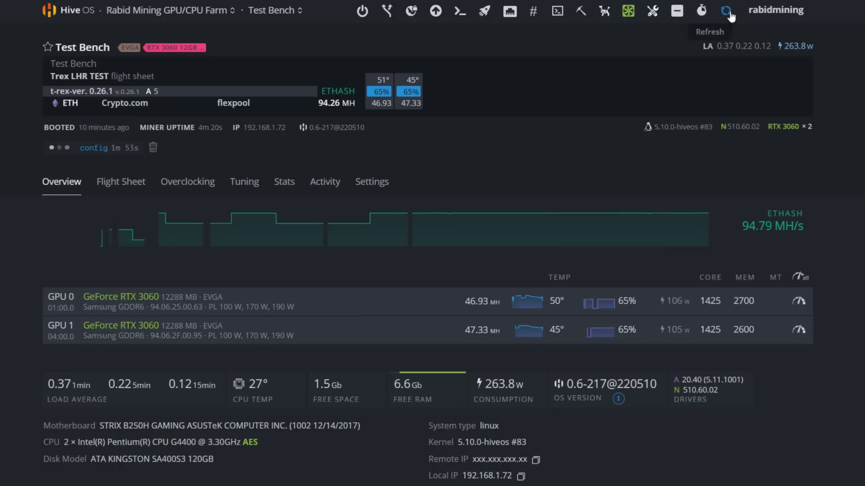